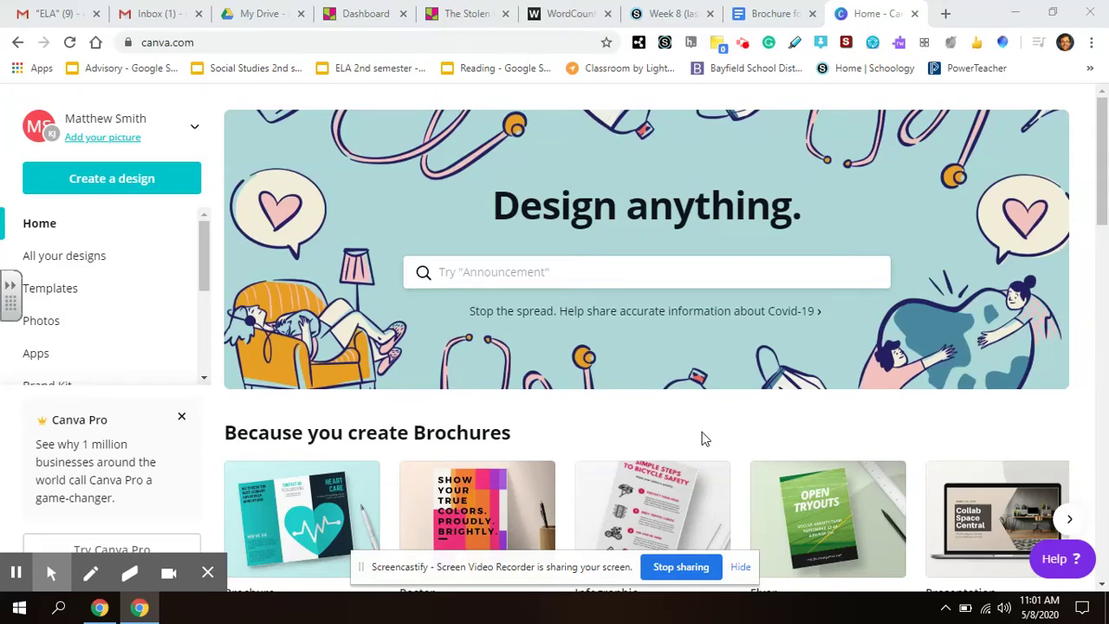
Step: Start a new blank Trifold Brochure design from the Create a design menu
click(1104, 174)
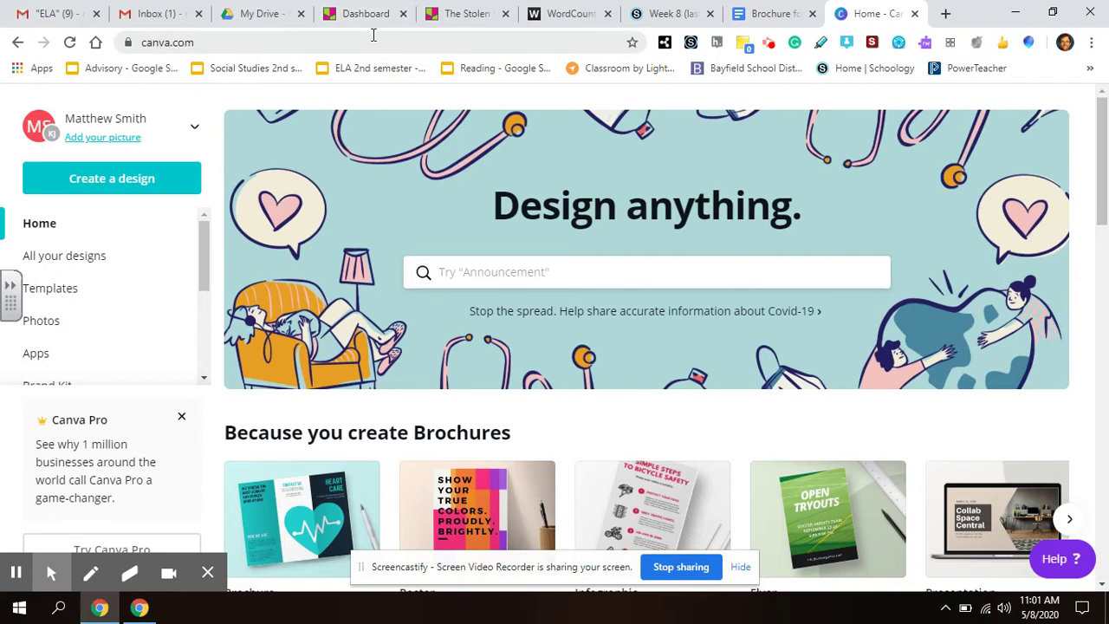
click(133, 184)
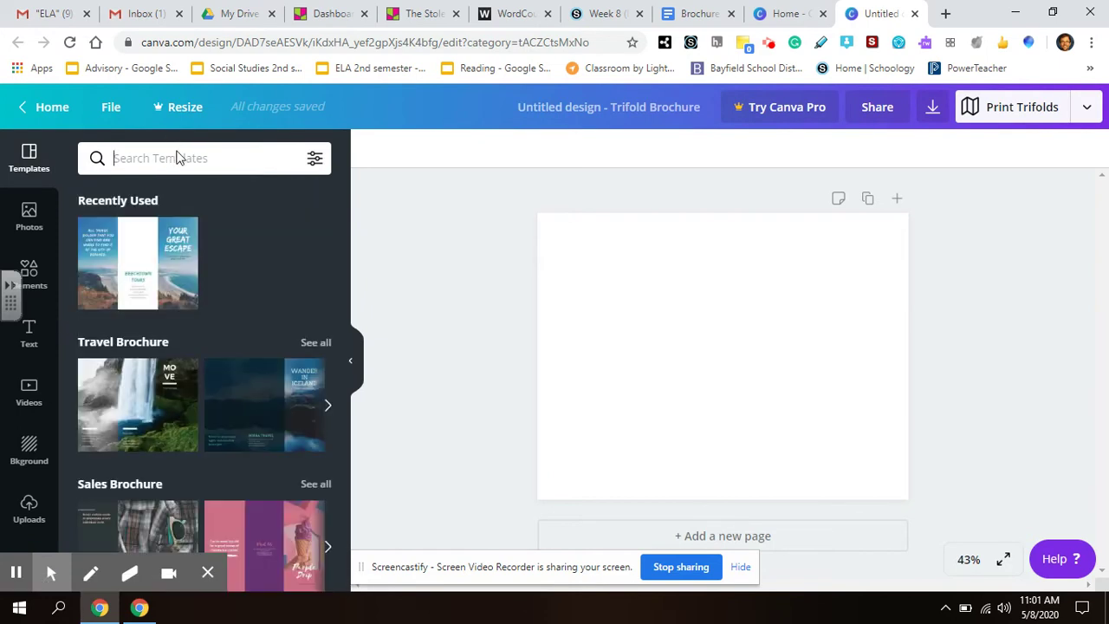
Step: Search brochure templates for 'school' and browse the results
text(school)
key(Return)
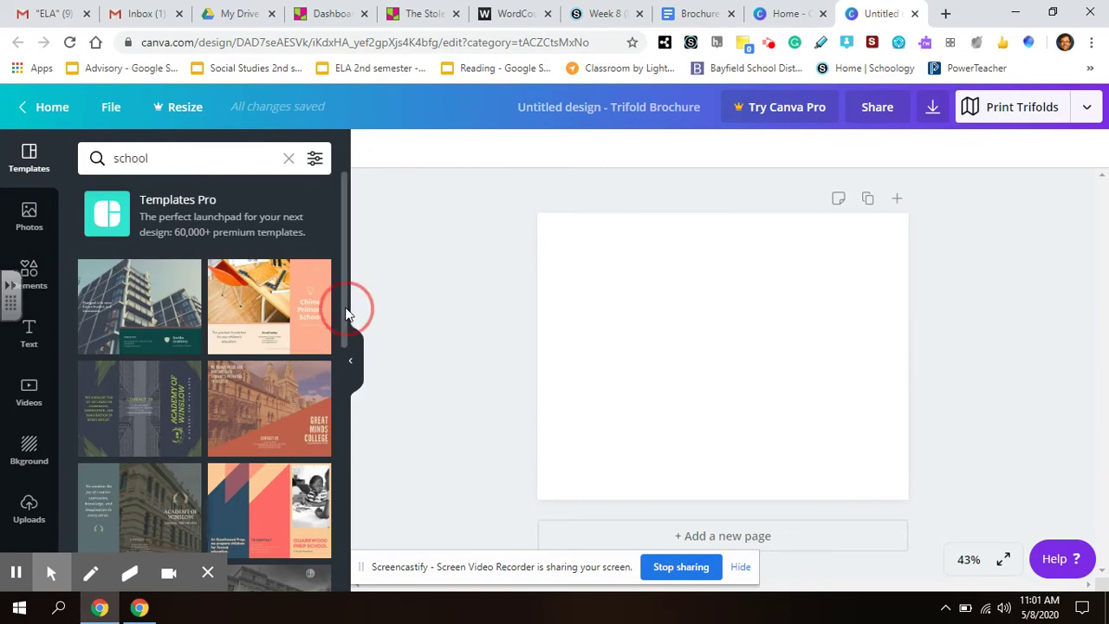
drag(347, 314, 331, 467)
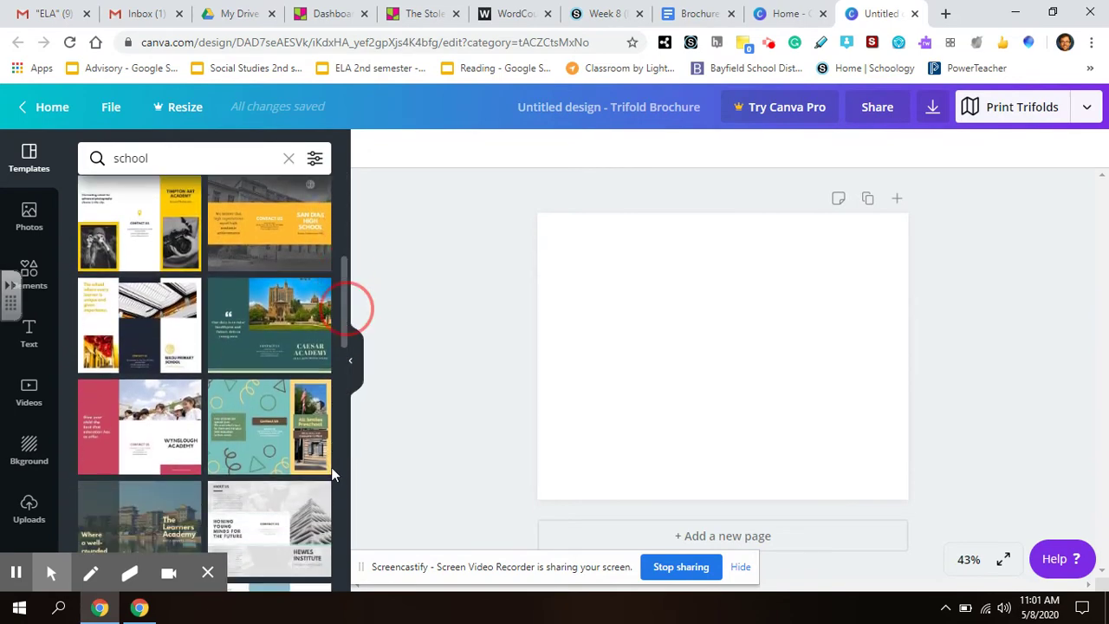
scroll(331, 467, down, 3)
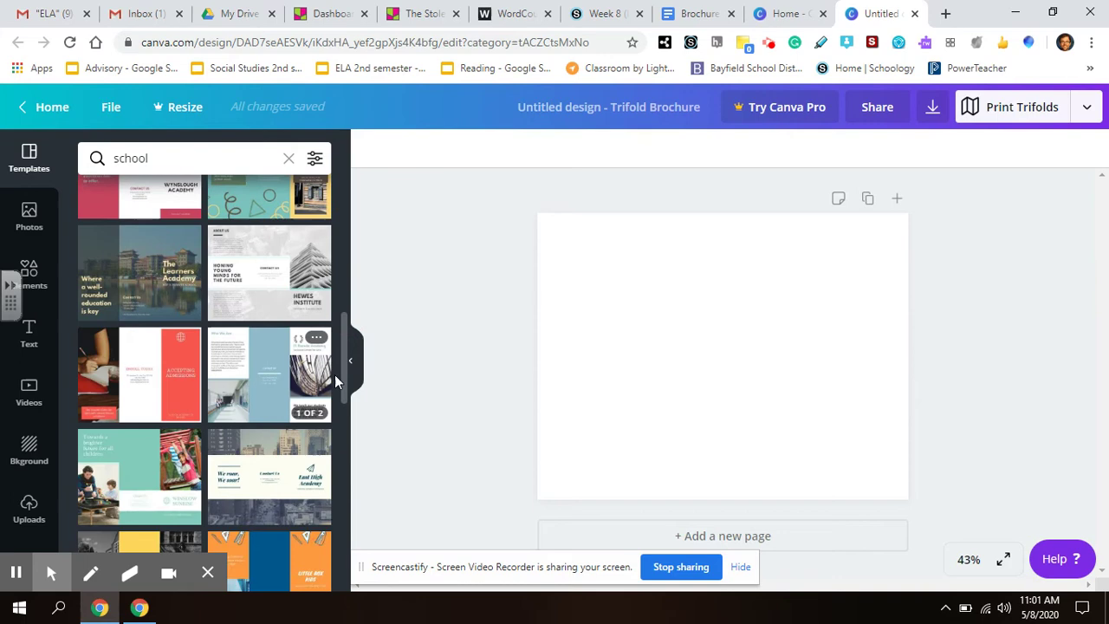
drag(343, 374, 341, 469)
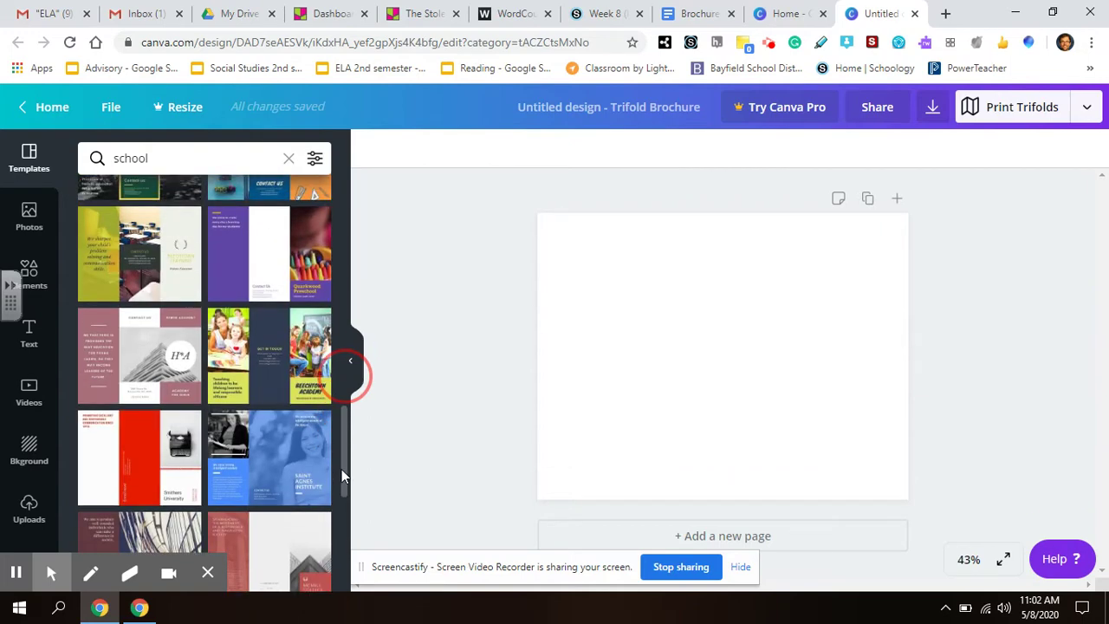
Step: Apply the Green and Black Photo School Trifold Brochure to both pages, then check the Google Docs directions
click(128, 282)
click(200, 253)
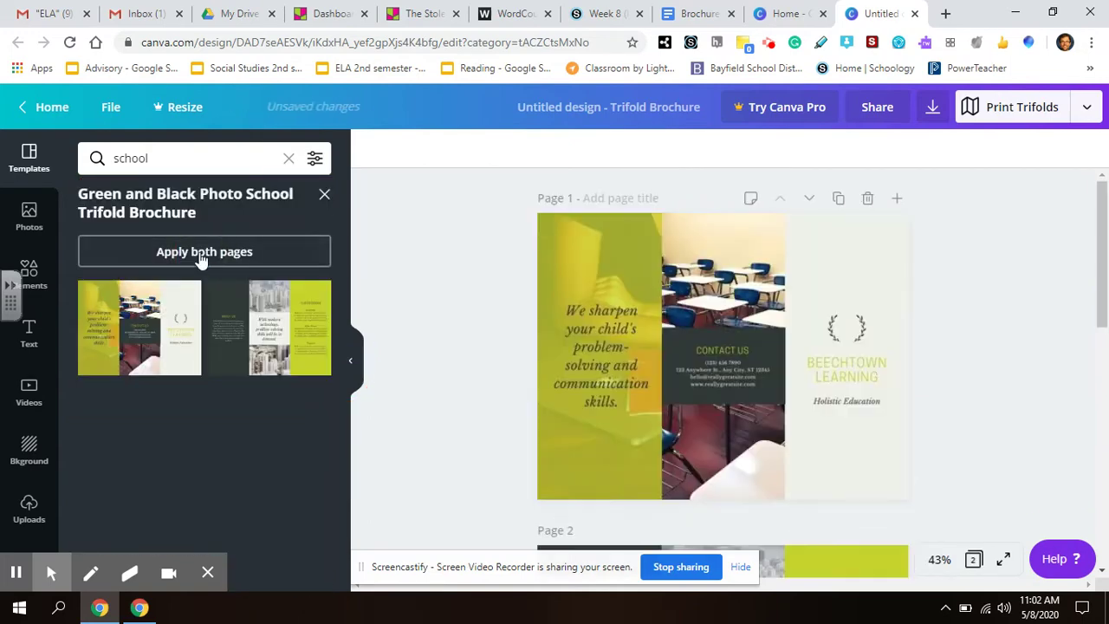
click(837, 344)
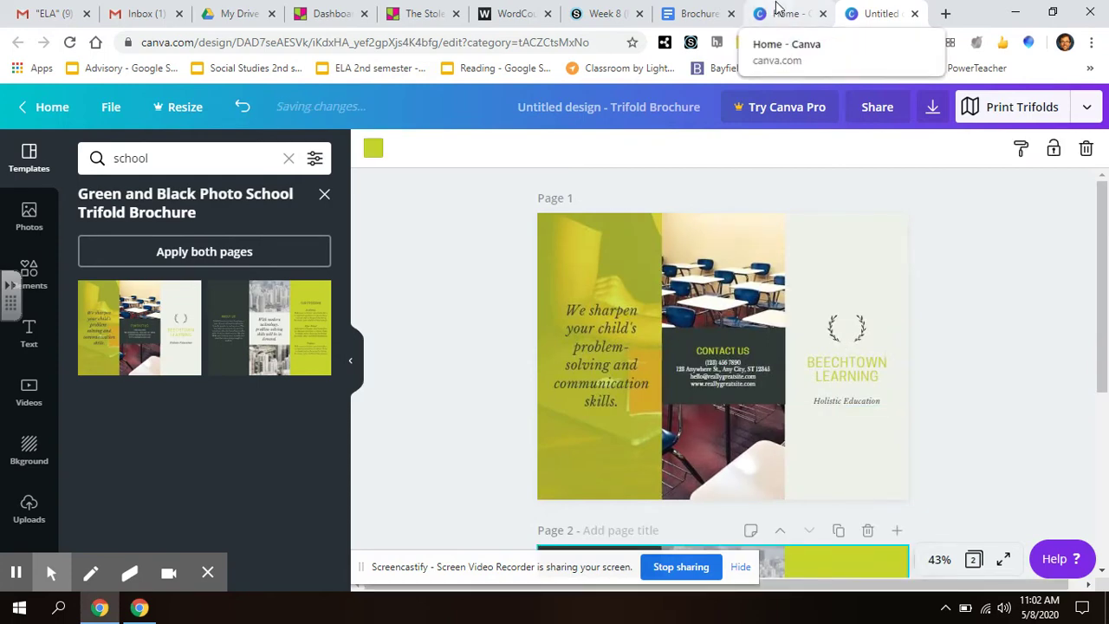
click(700, 13)
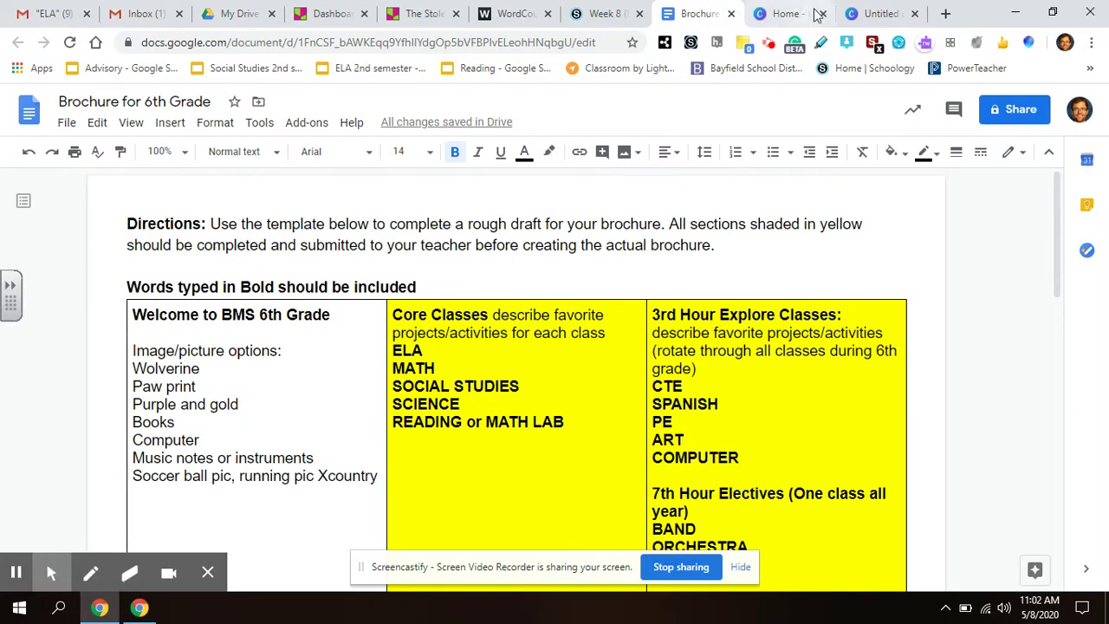
Step: Back in Canva, change the BEECHTOWN LEARNING cover title to 'BAYFIELD MIDDLE SCHOOL'
click(871, 17)
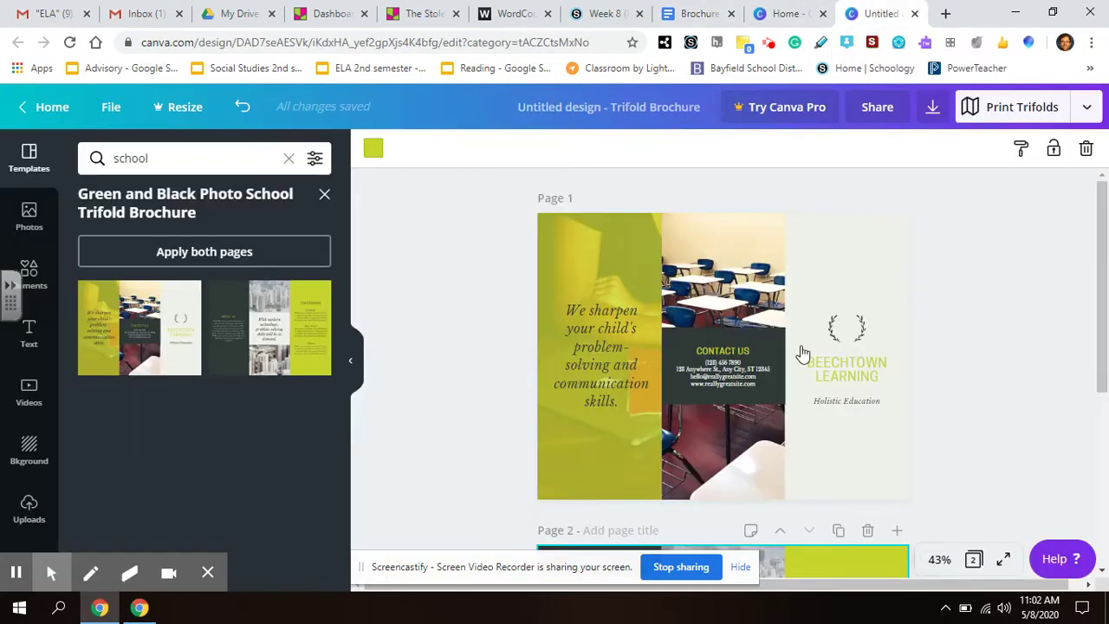
click(1095, 231)
drag(1103, 264, 1072, 217)
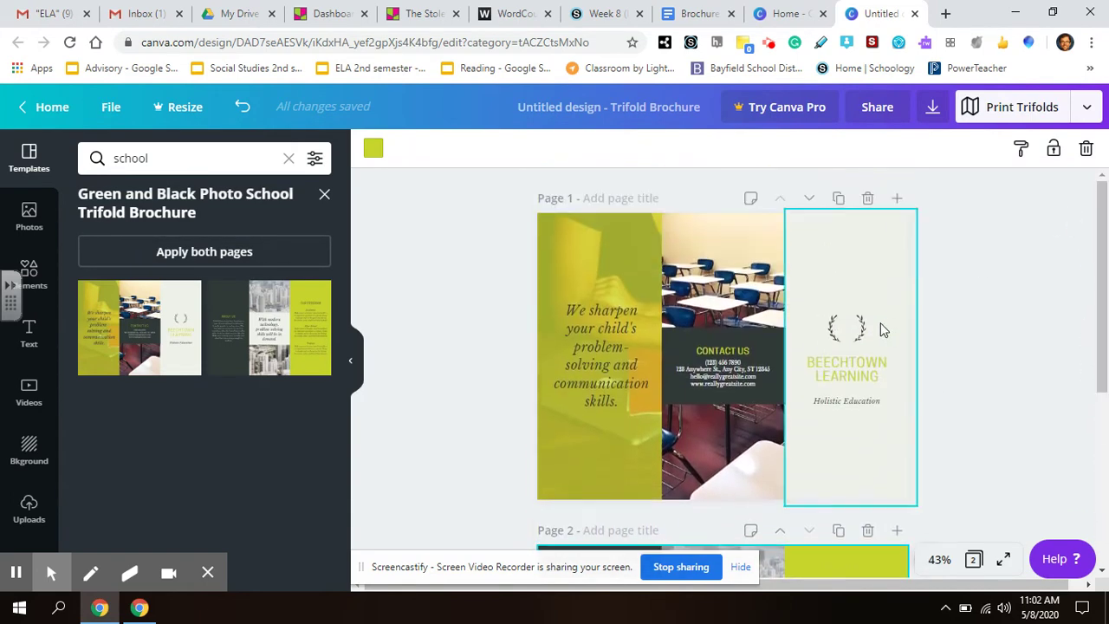
click(838, 372)
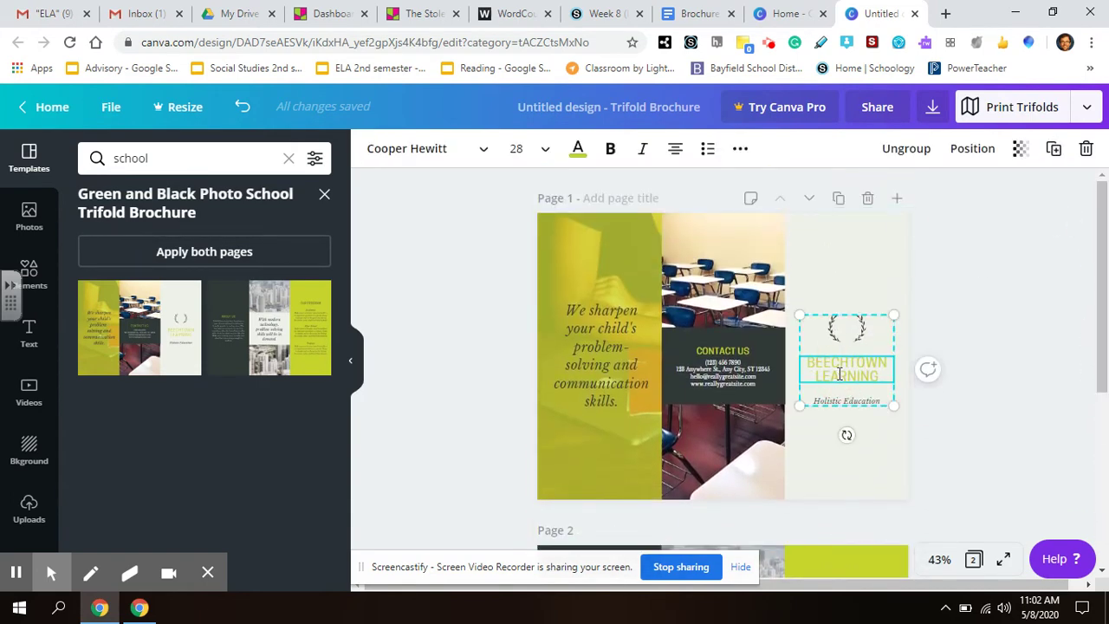
double_click(840, 375)
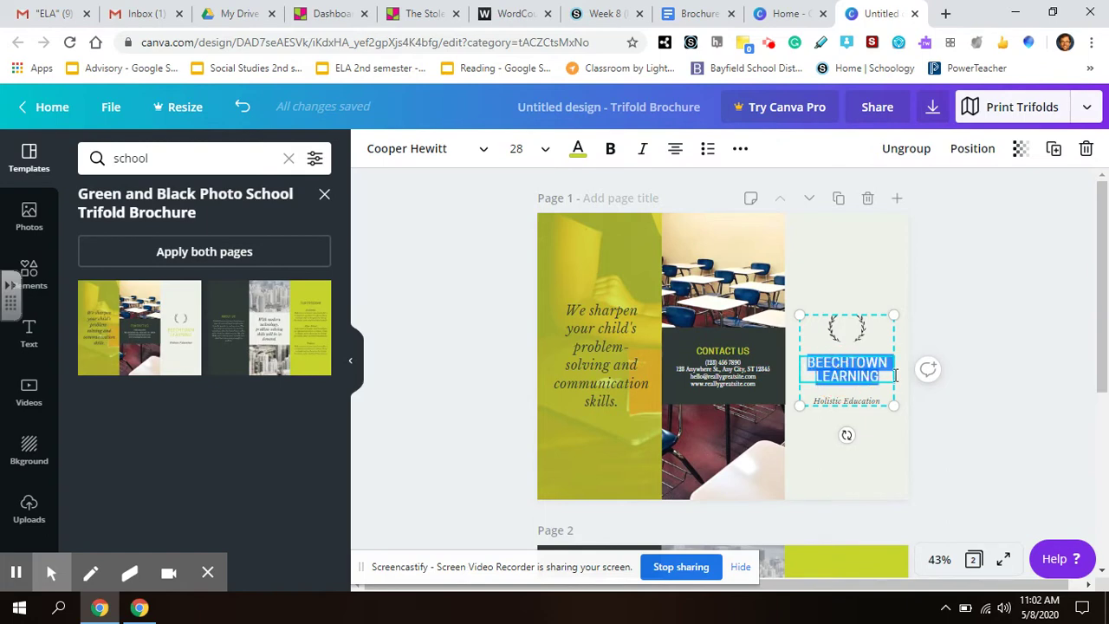
text(BAYF)
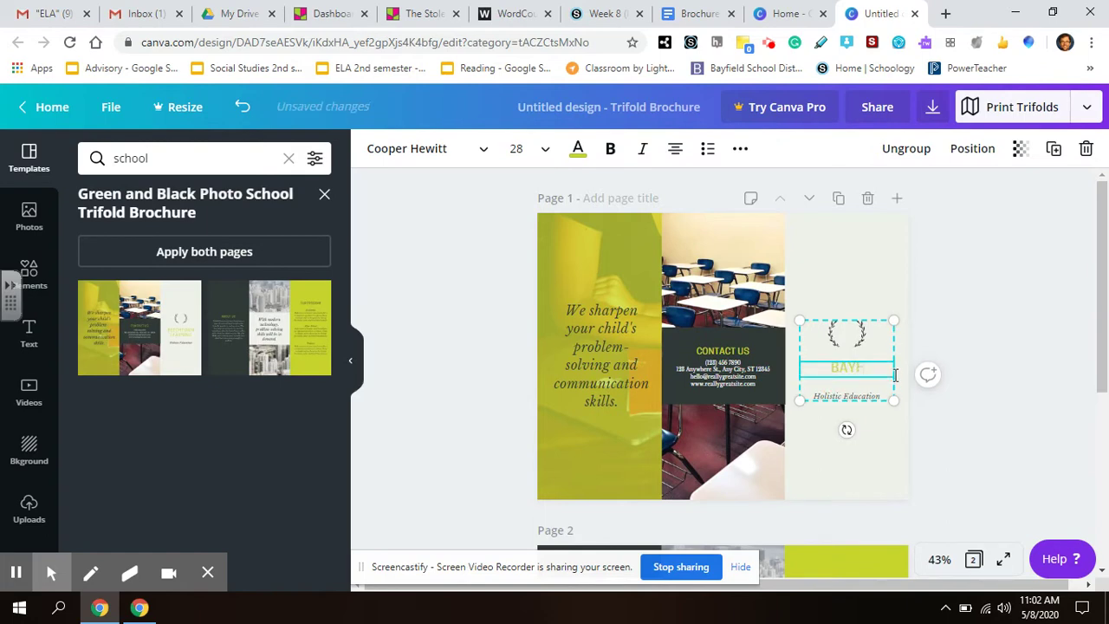
text(IELD MIDDLE)
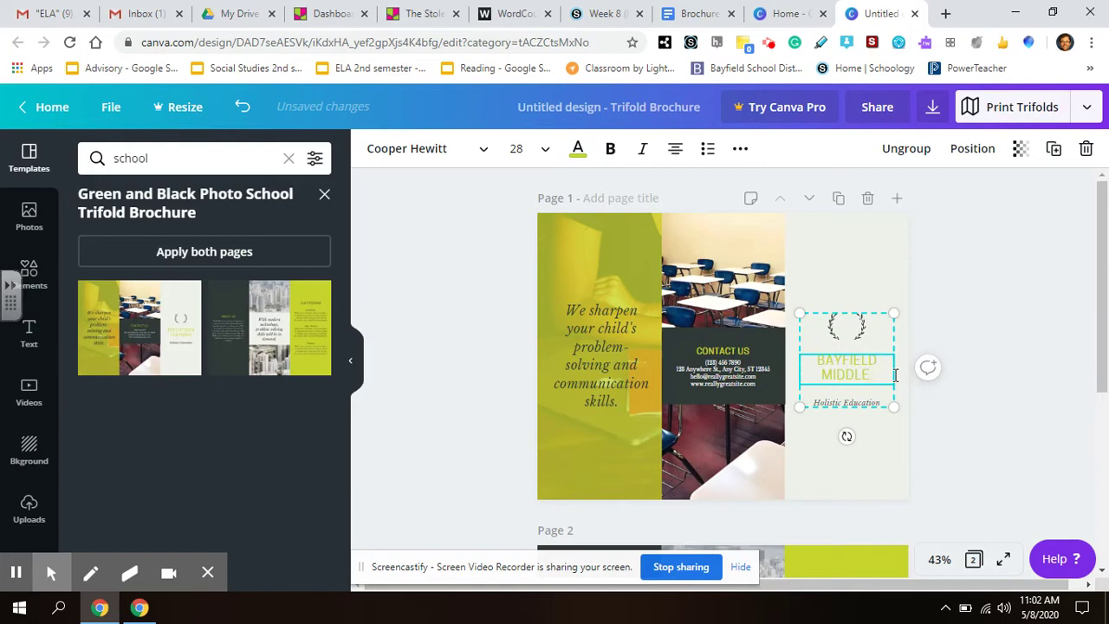
text( SCHOOL)
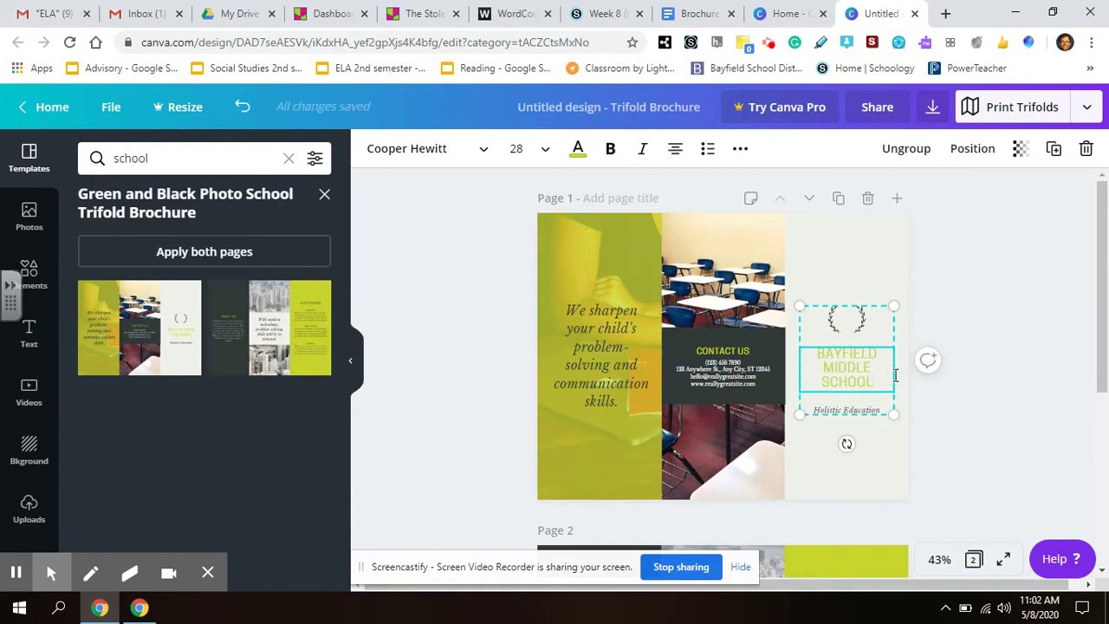
Step: Replace the 'Holistic Education' tagline with the Go Wolverines text
click(855, 410)
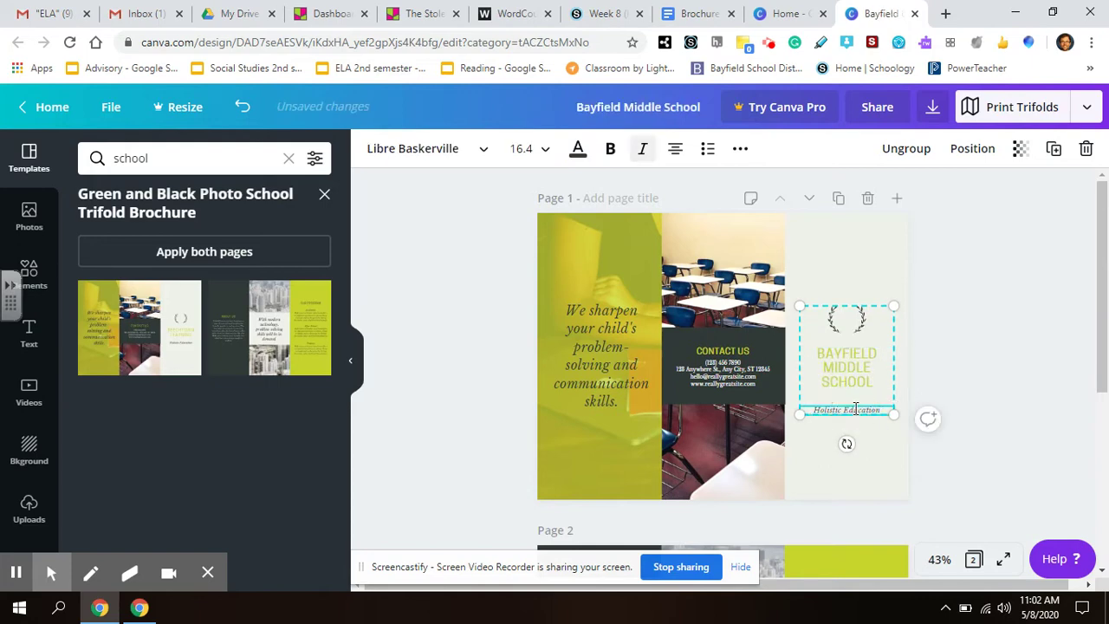
click(856, 409)
triple_click(855, 409)
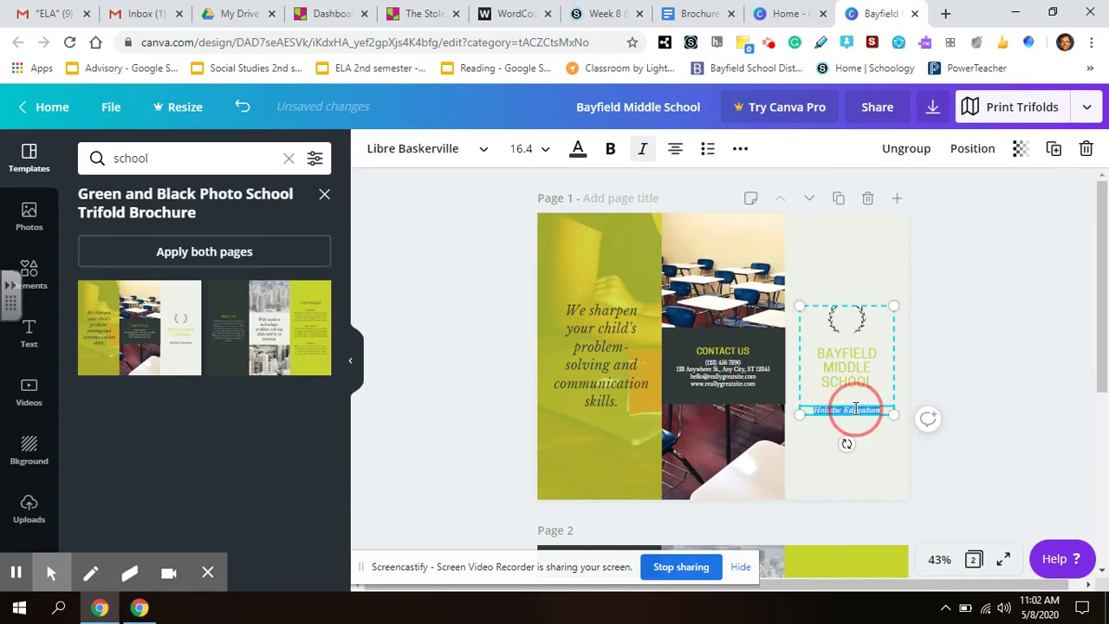
text(Gr)
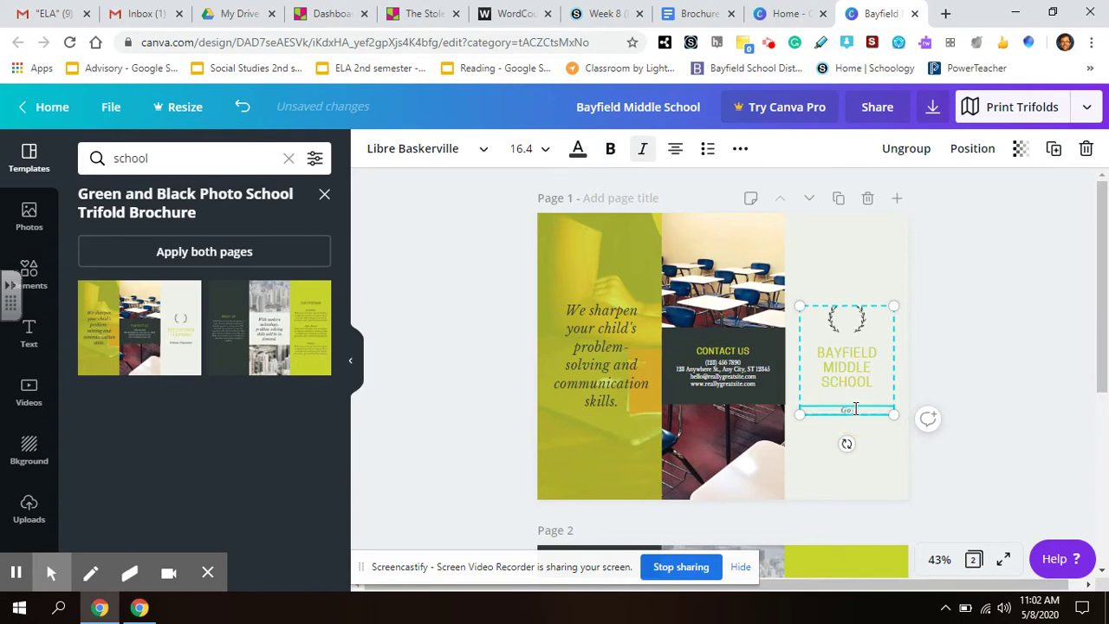
text( Wolverines!)
Step: Color the 'BAYFIELD MIDDLE SCHOOL' title purple from Default Colors
click(847, 366)
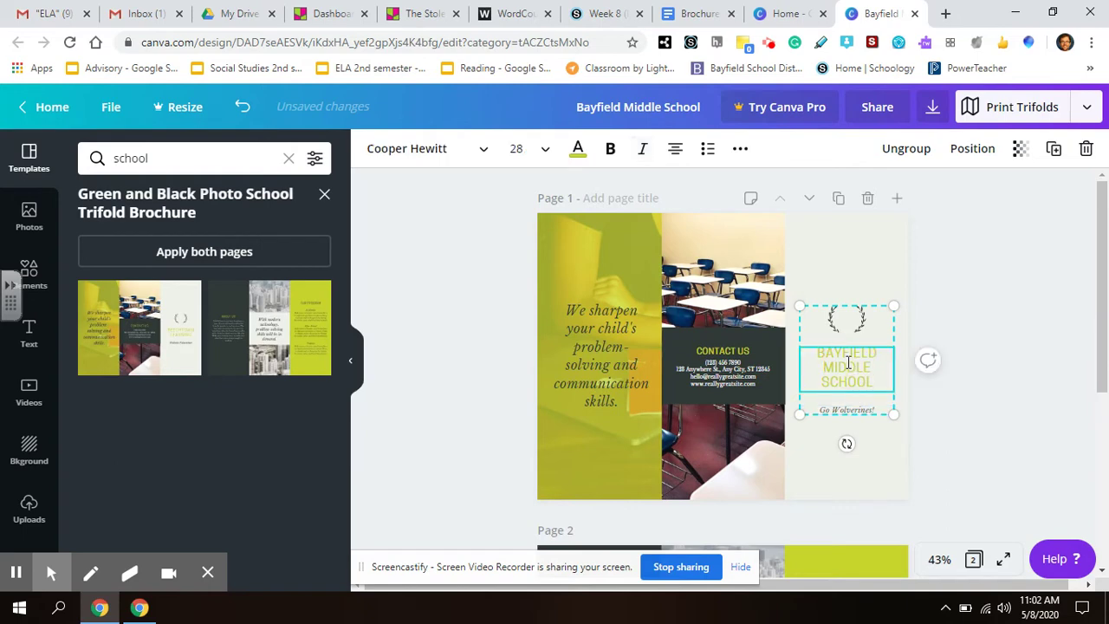
triple_click(850, 364)
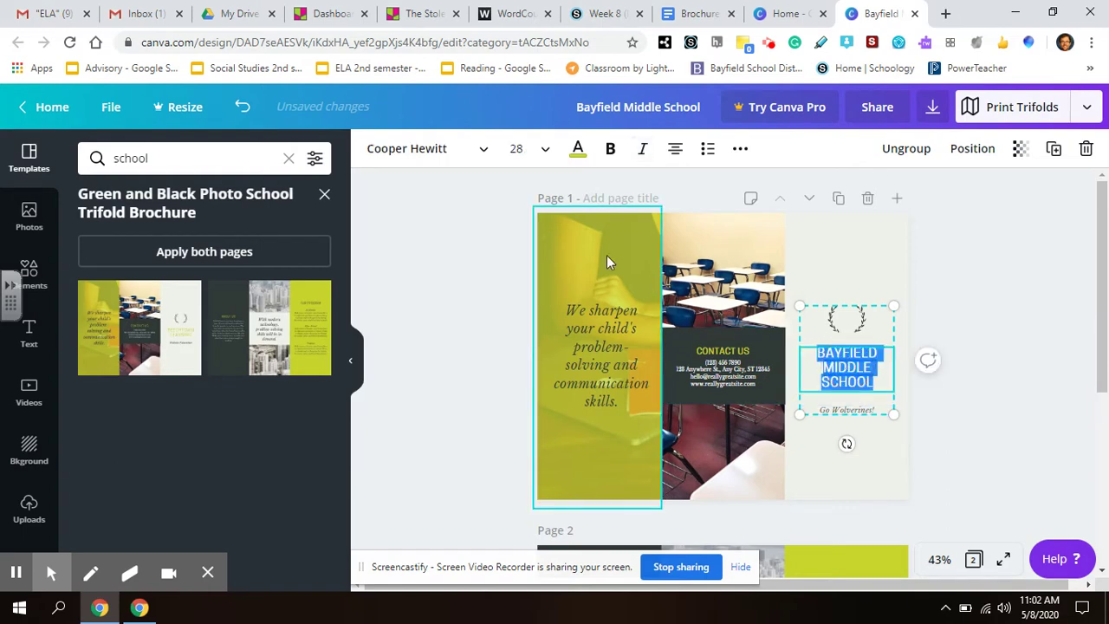
click(578, 149)
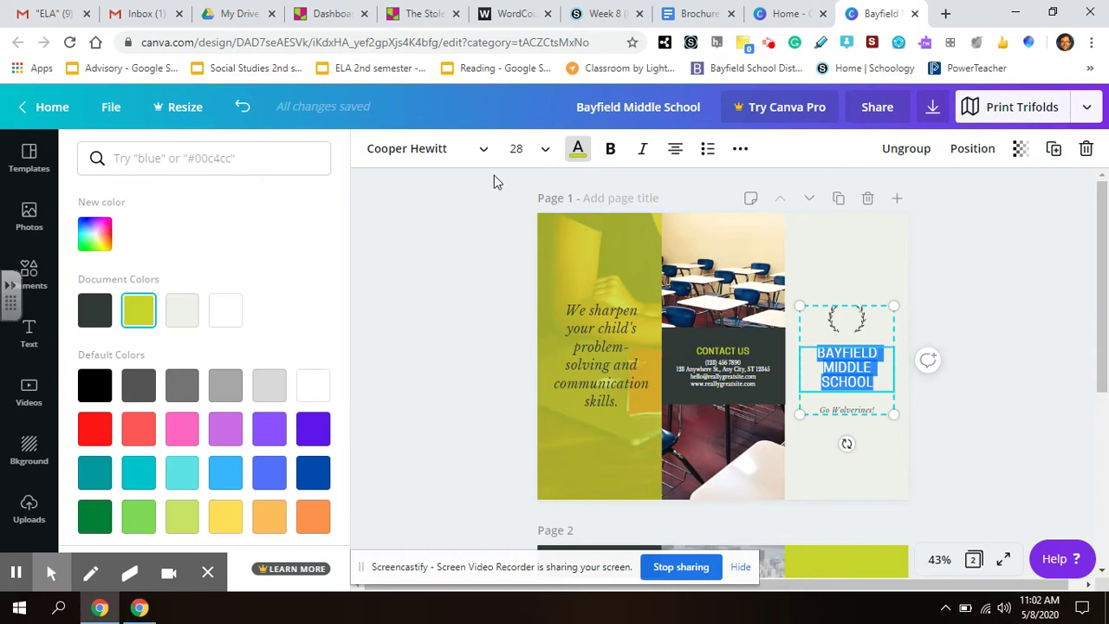
click(225, 428)
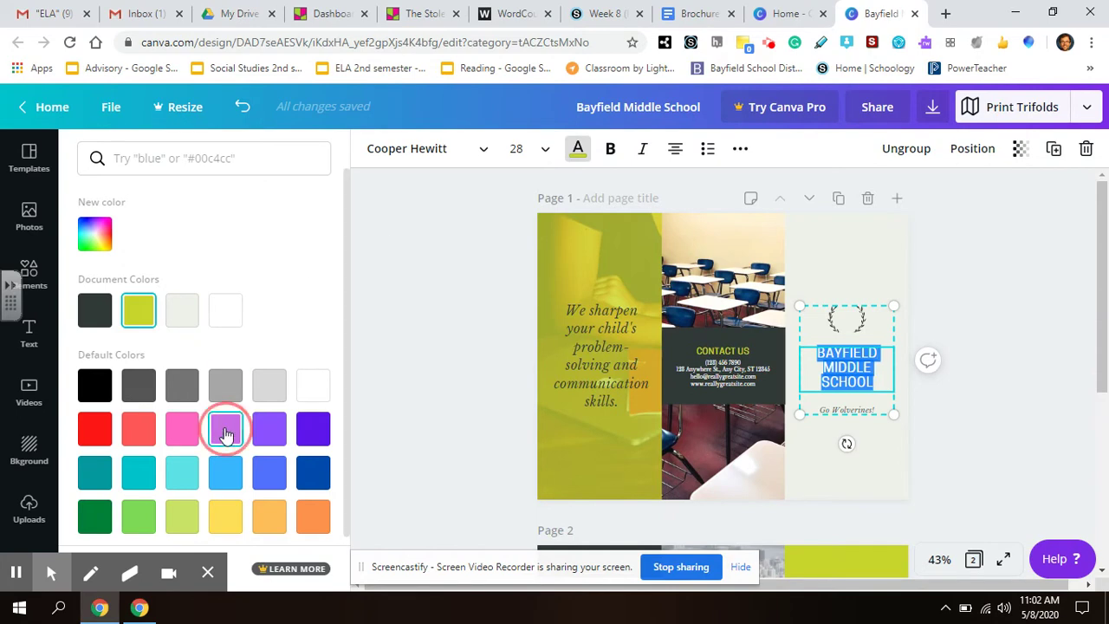
click(932, 404)
click(992, 384)
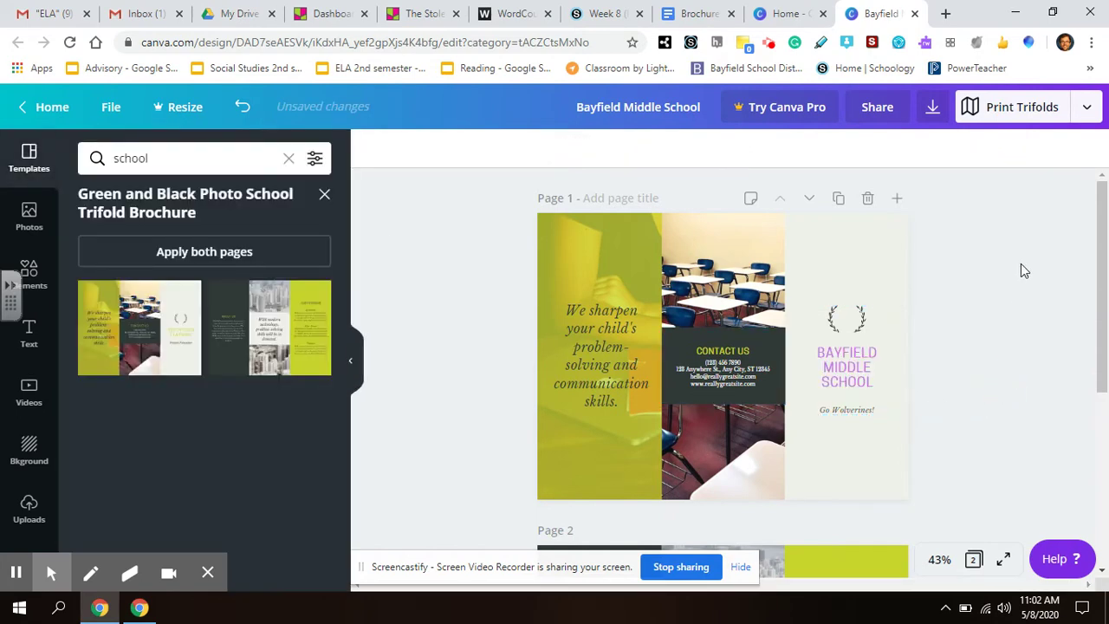
Step: Delete the laurel graphic, then move the title and tagline group to the panel top and enlarge it
click(857, 315)
key(Delete)
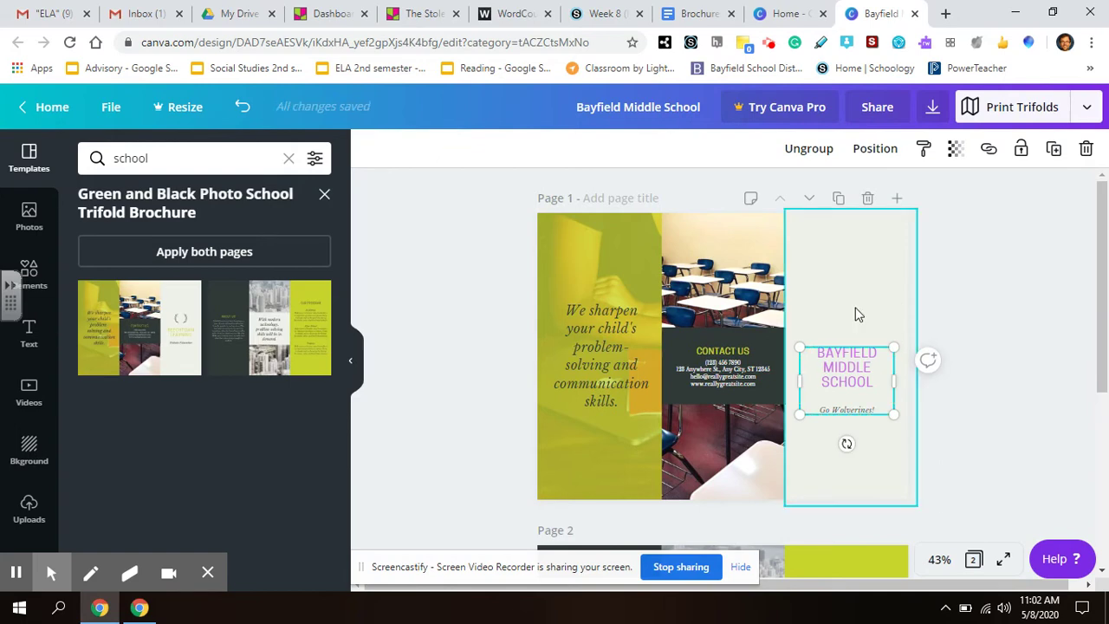
click(857, 362)
drag(858, 363, 852, 241)
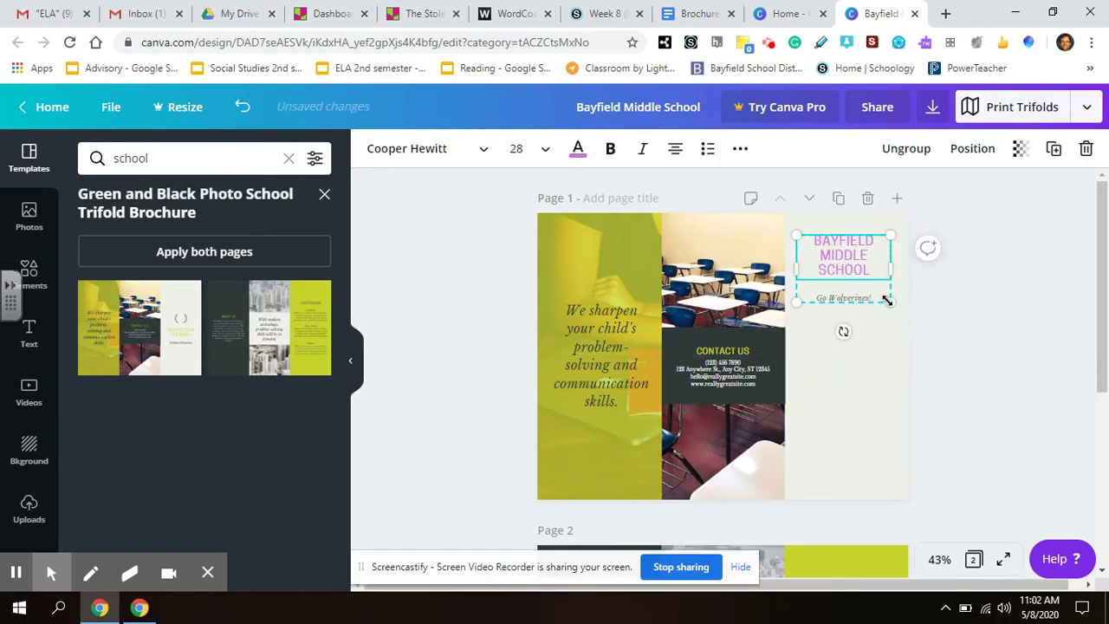
drag(885, 299, 902, 315)
Step: Search the Photos library for 'paw print'
click(970, 364)
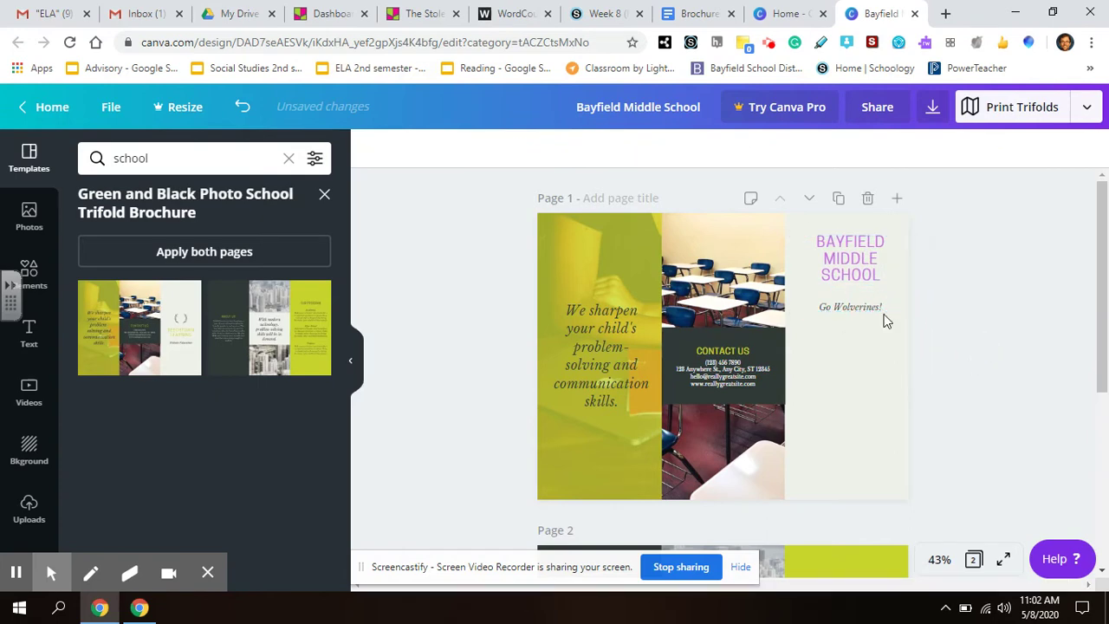
click(154, 157)
text(pa)
key(BackSpace)
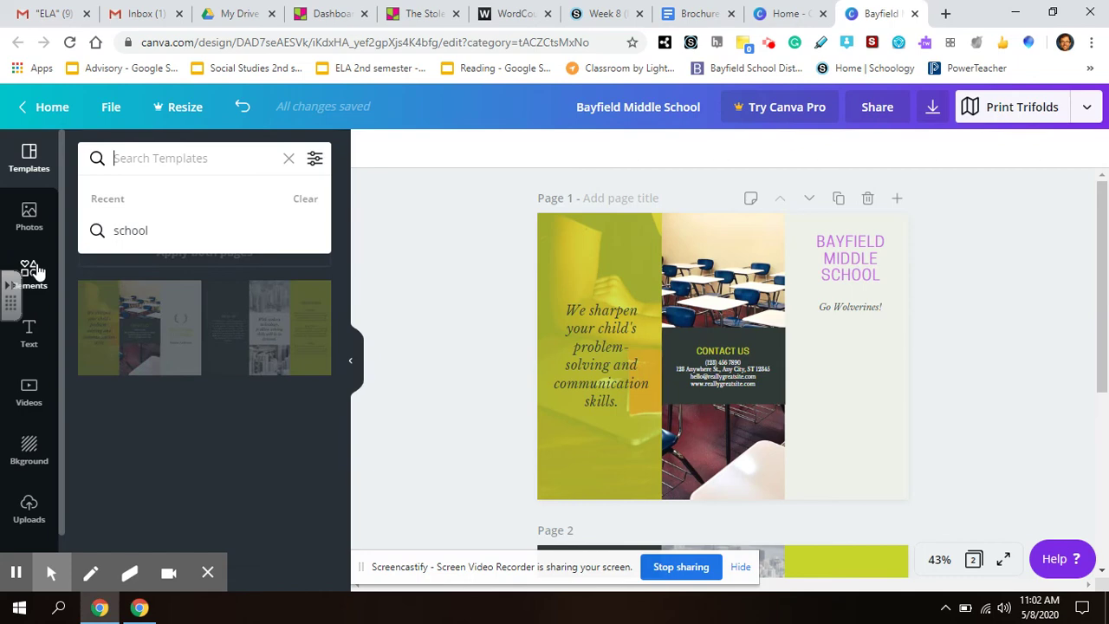
click(36, 225)
click(130, 158)
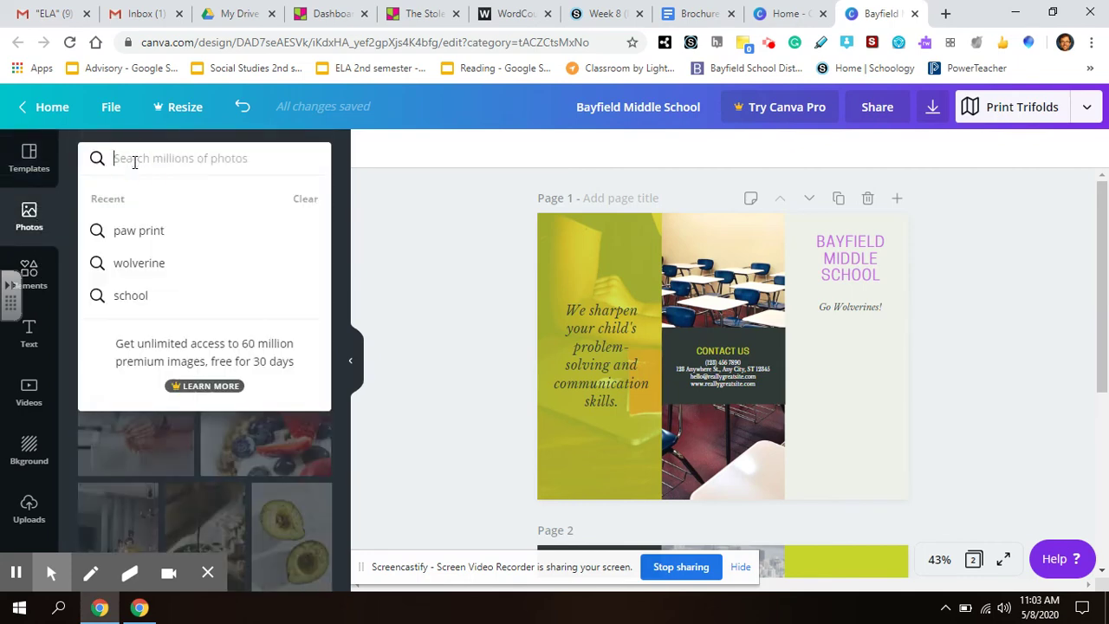
text(pa)
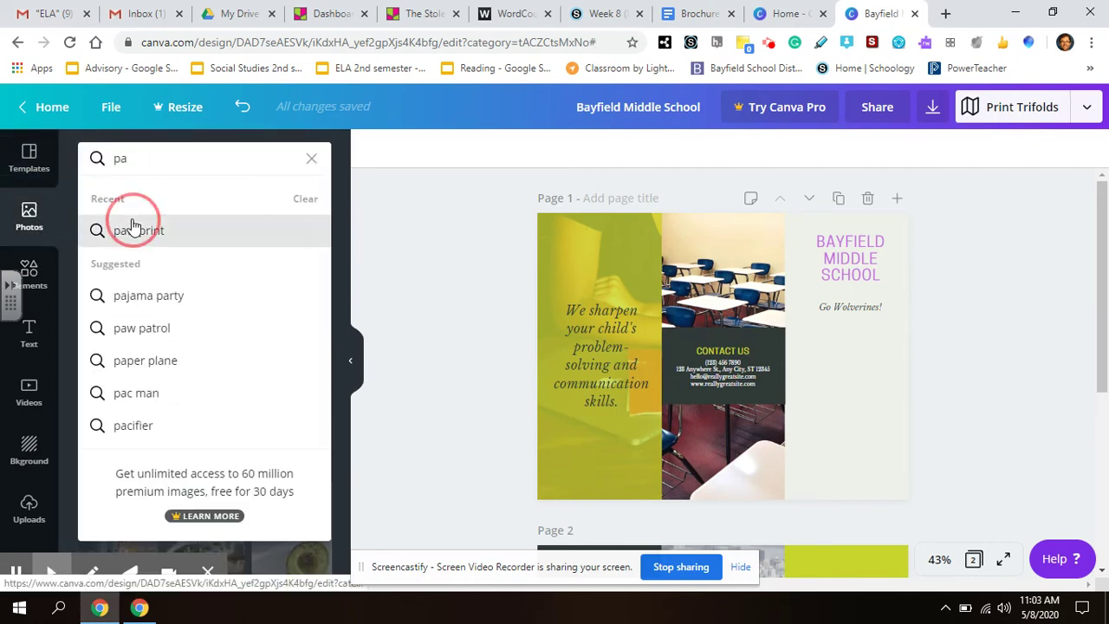
click(130, 229)
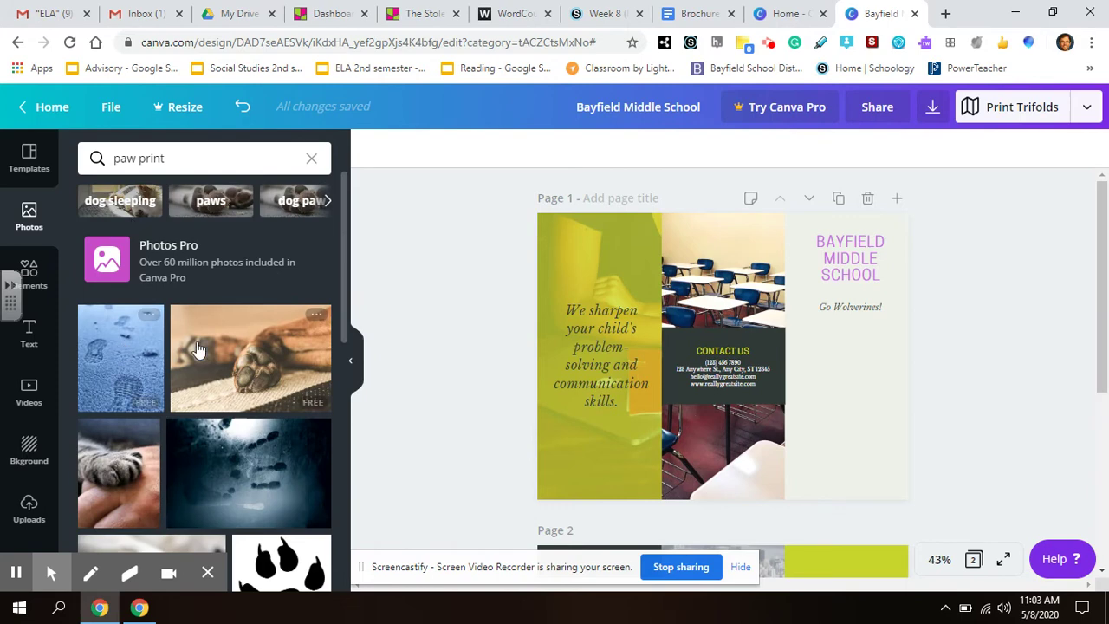
Step: Add the cat paw photo and size it beneath the Go Wolverines! tagline, then view the 6th Grade draft
click(112, 459)
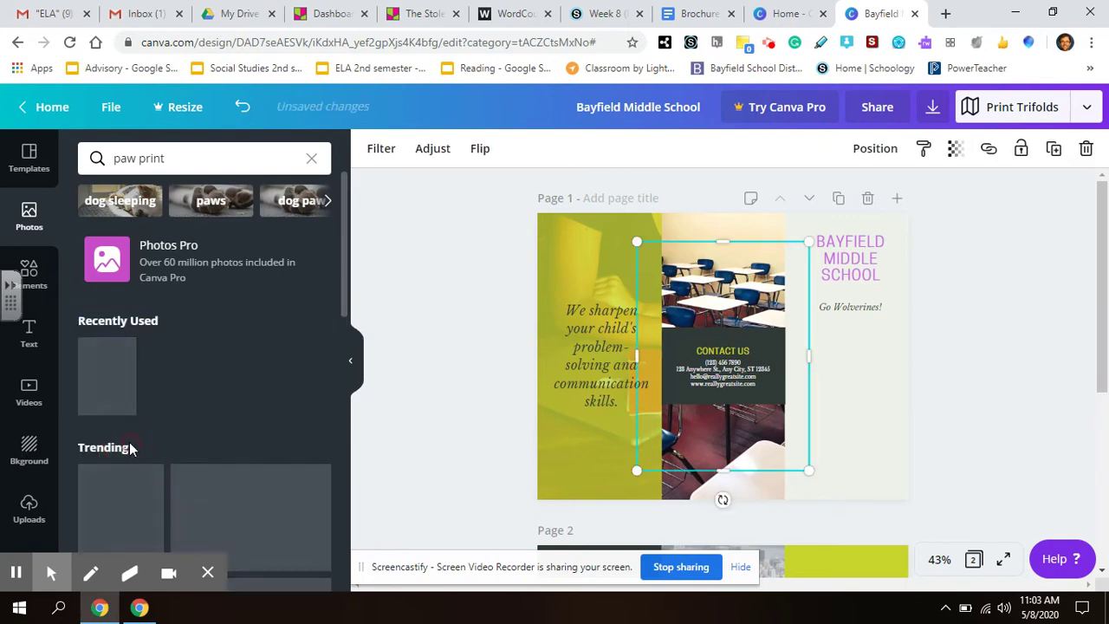
drag(636, 242, 810, 353)
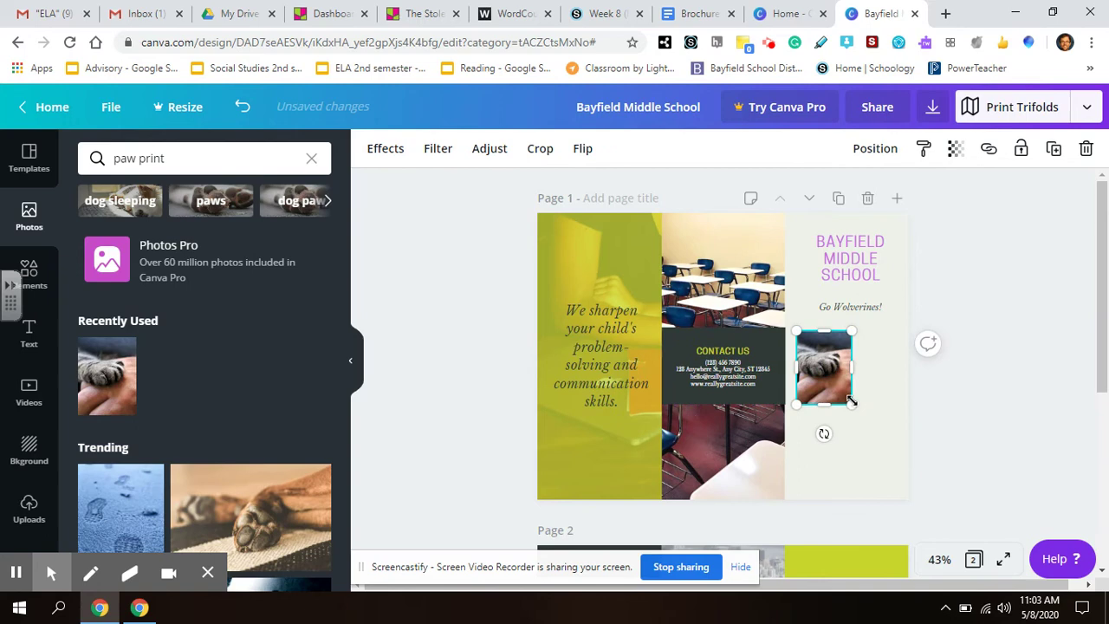
drag(852, 401, 896, 482)
click(992, 366)
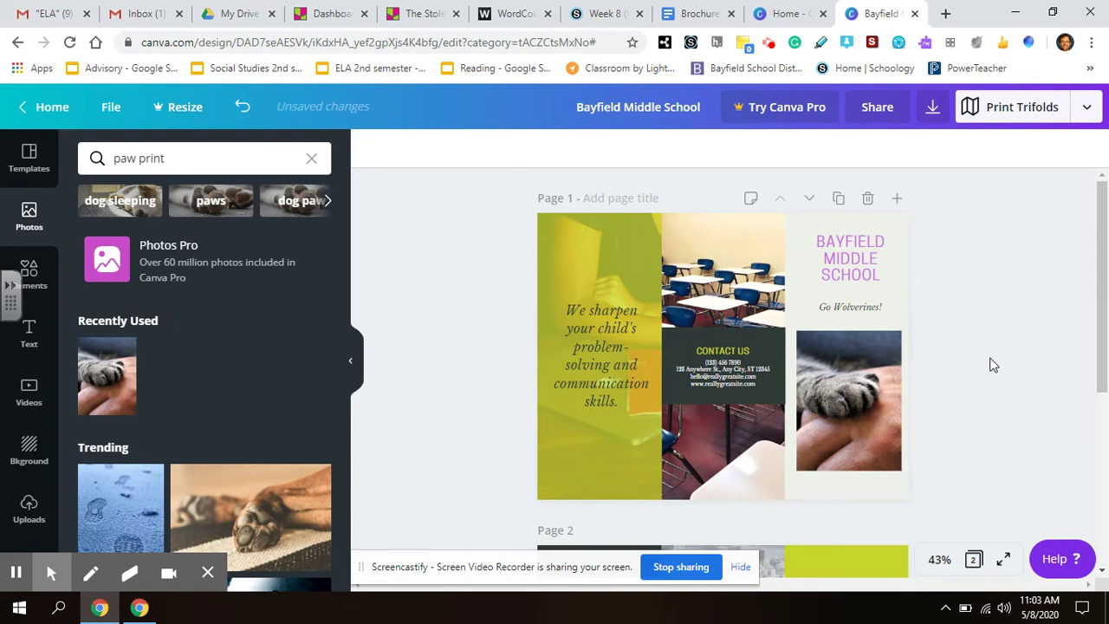
click(698, 14)
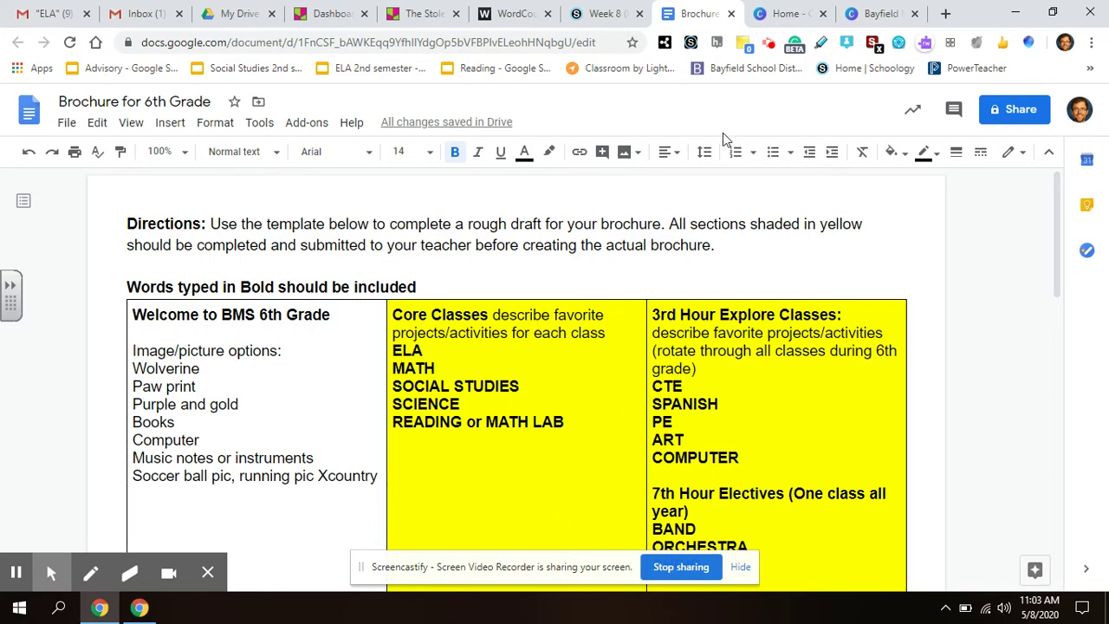
Step: Return from the Google Docs draft to the Bayfield Middle School brochure in Canva
click(876, 13)
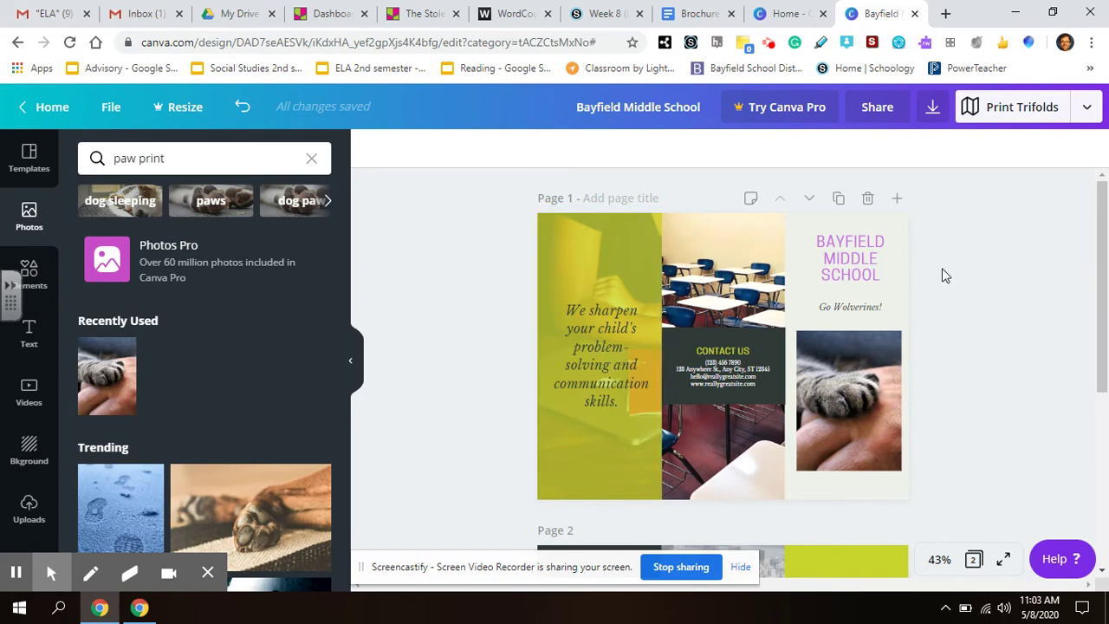
mouse_move(1100, 234)
mouse_down()
mouse_move(1102, 395)
mouse_move(1106, 236)
mouse_up()
scroll(1100, 227, down, 3)
click(865, 434)
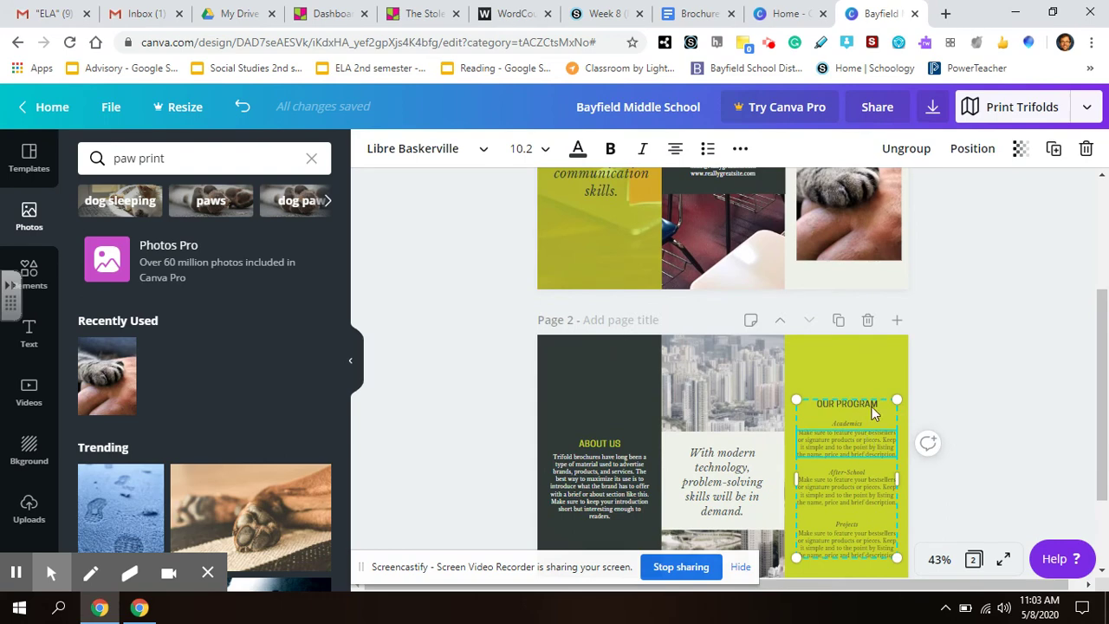
click(456, 151)
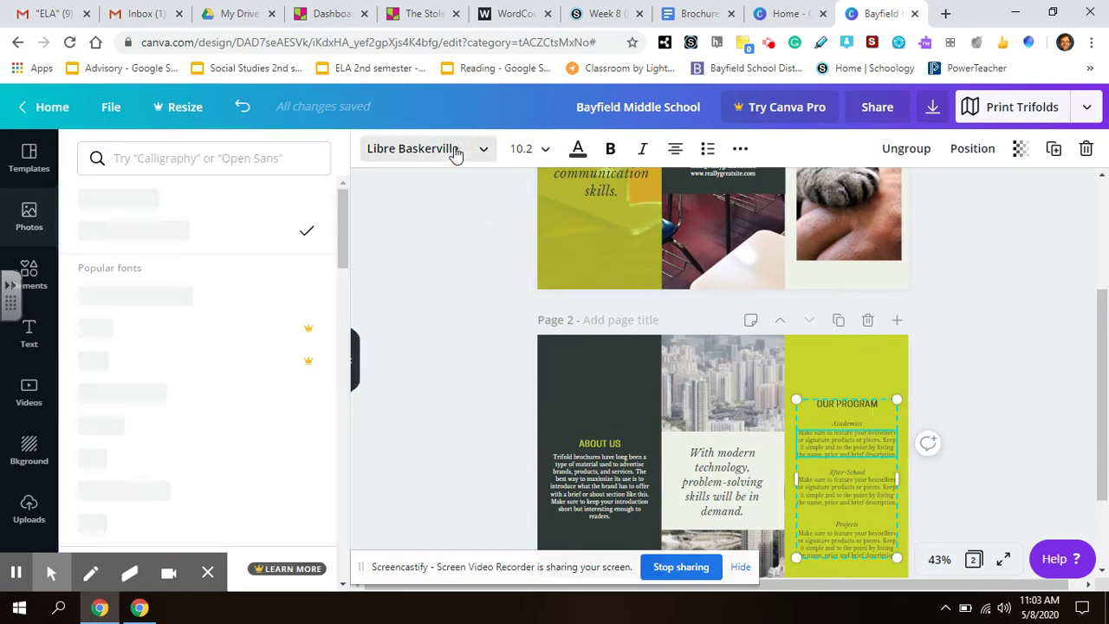
click(451, 217)
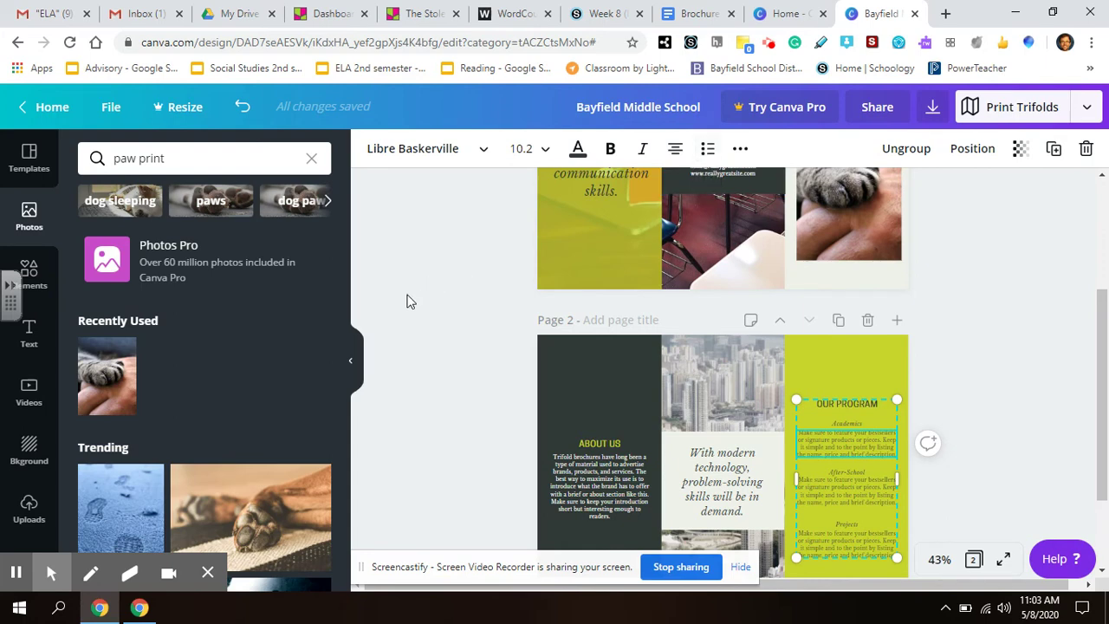
click(933, 106)
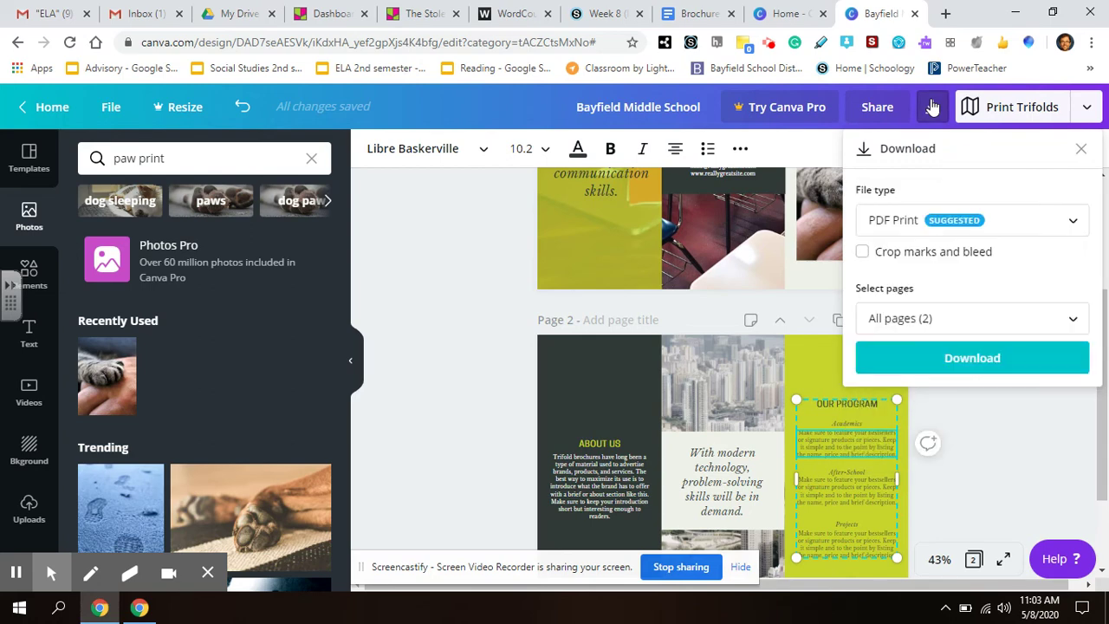
click(953, 366)
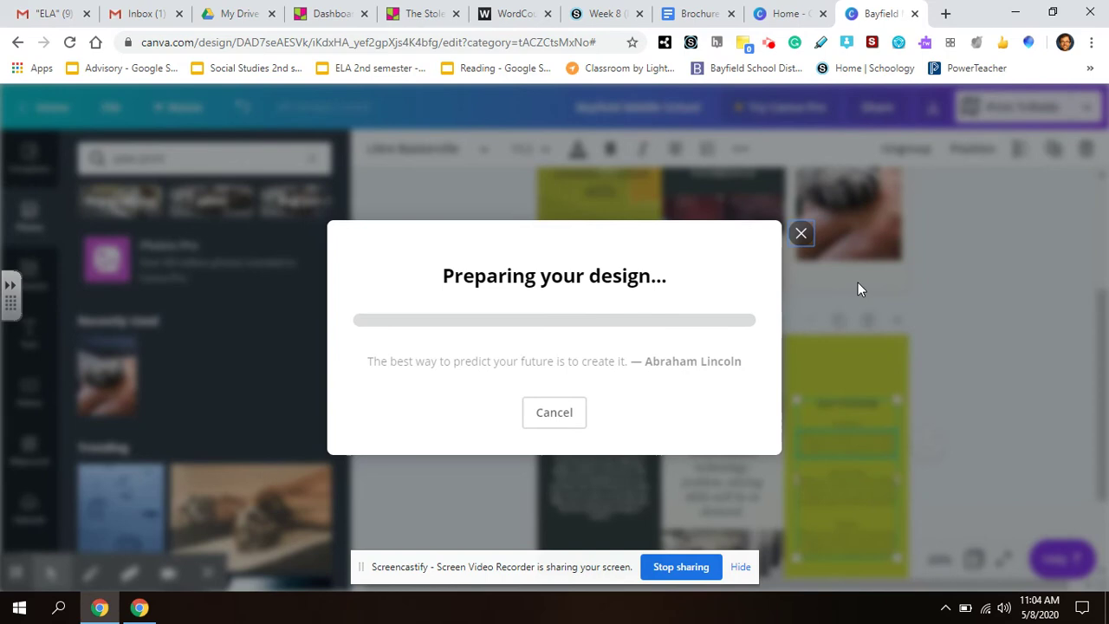
click(801, 236)
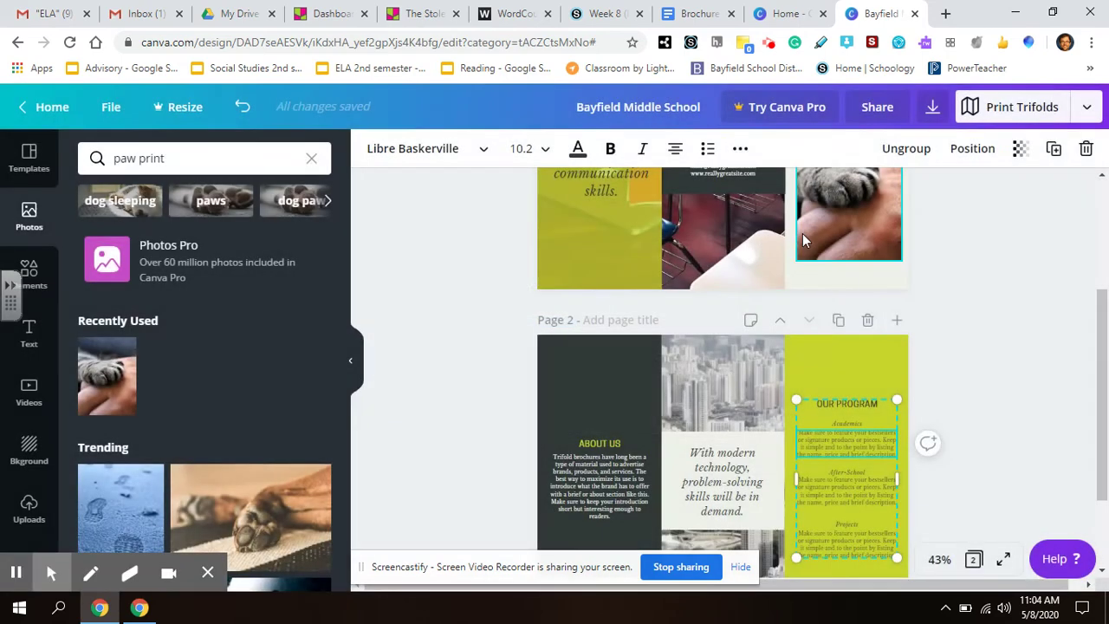
click(936, 108)
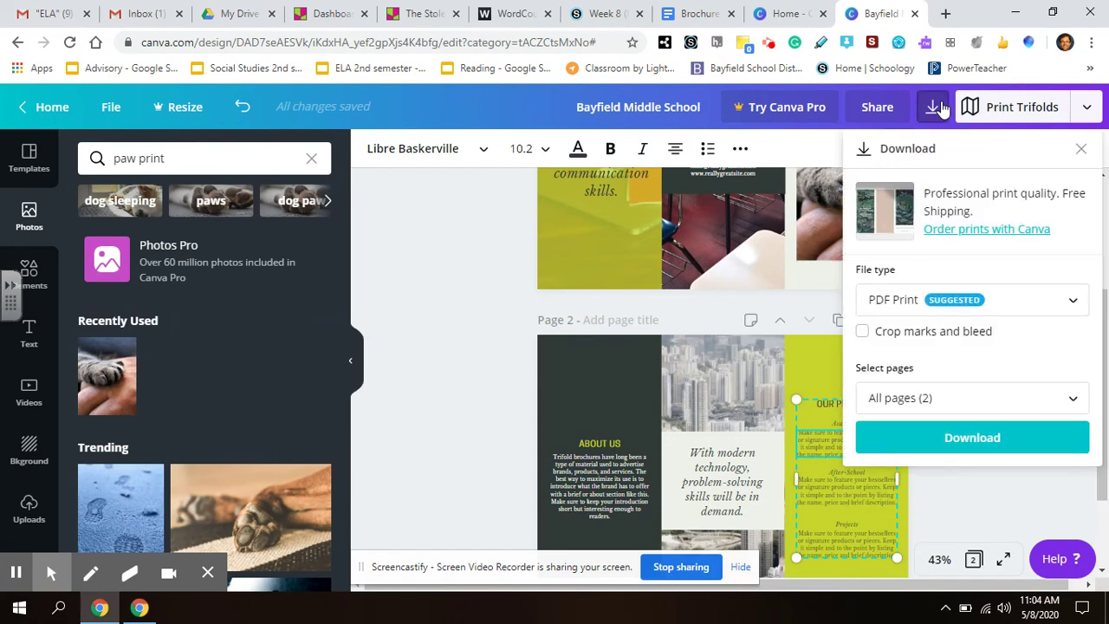
click(959, 490)
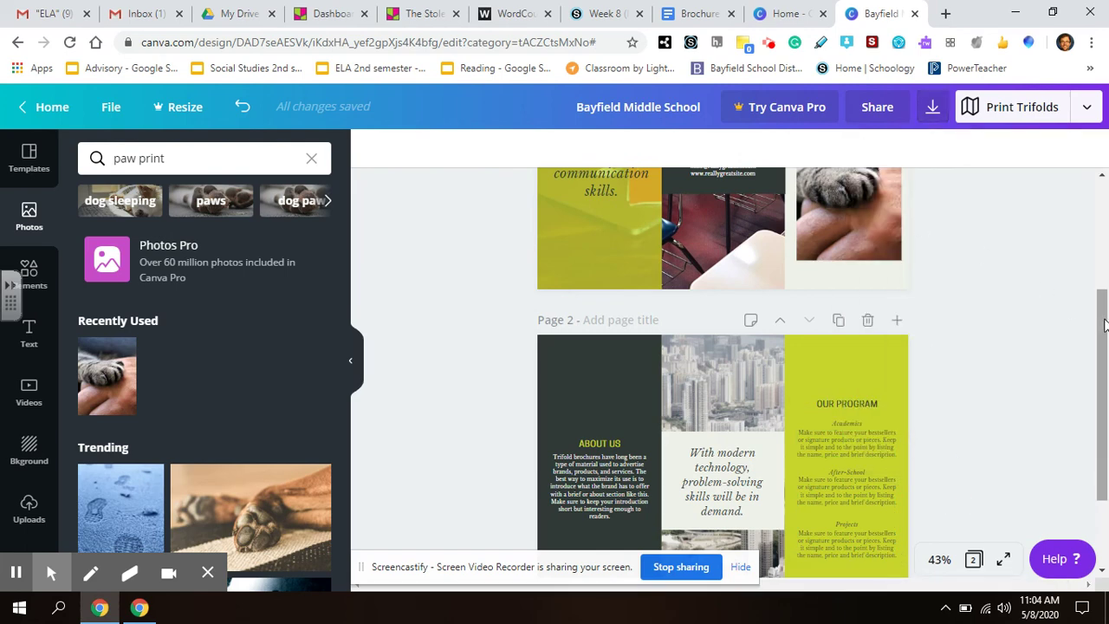
drag(1104, 324, 1104, 184)
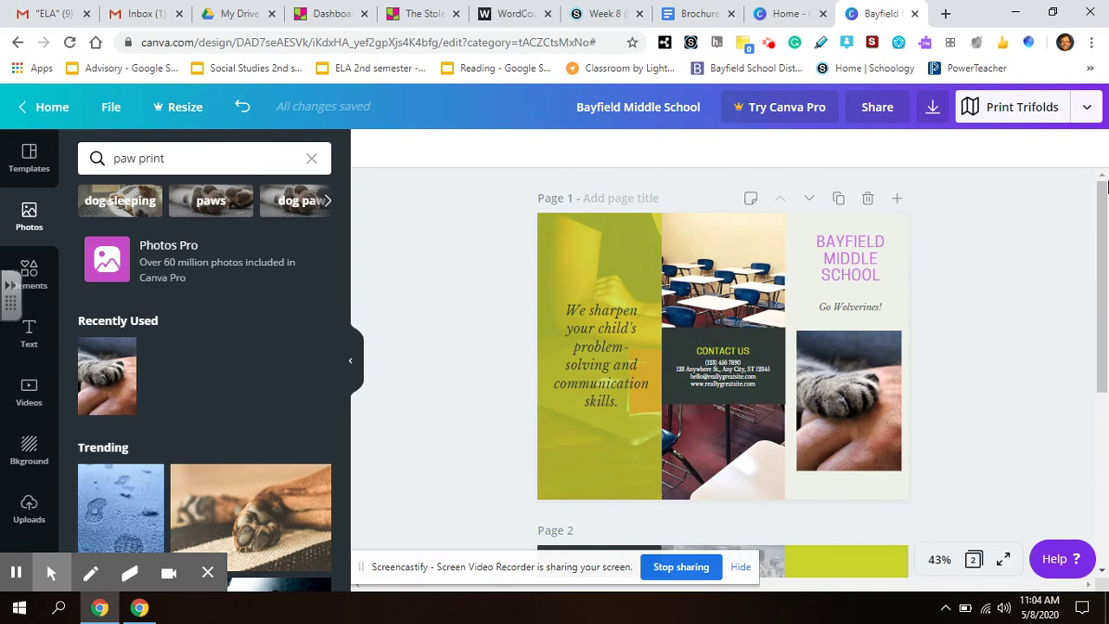